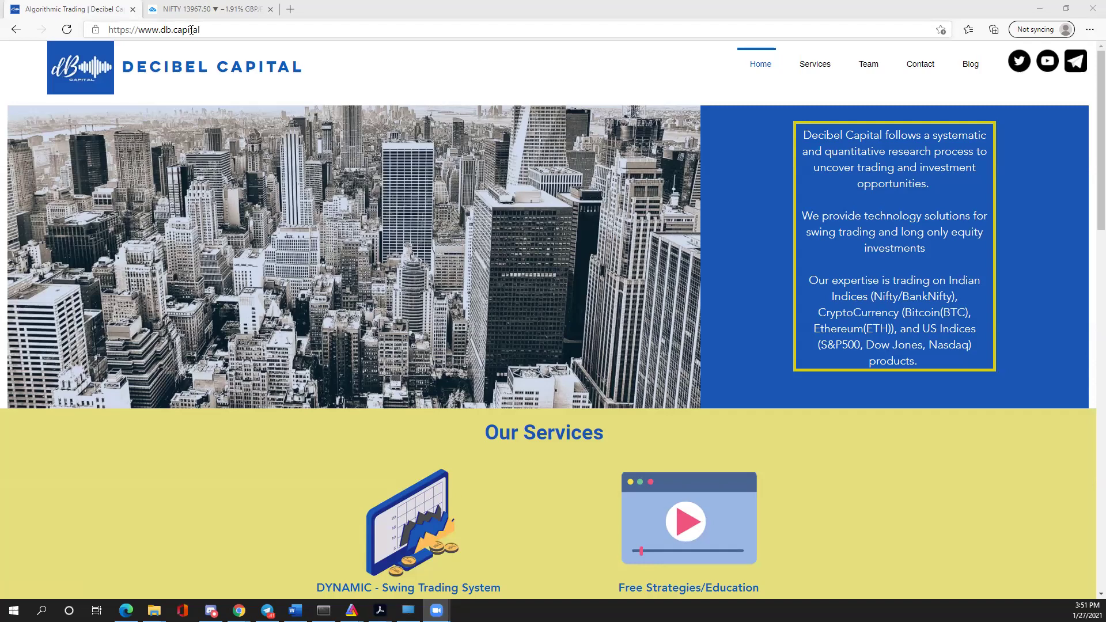
Step: Open the Dynamic - Nifty/BankNifty page from the Services menu on the Decibel Capital site
scroll(311, 208, down, 4)
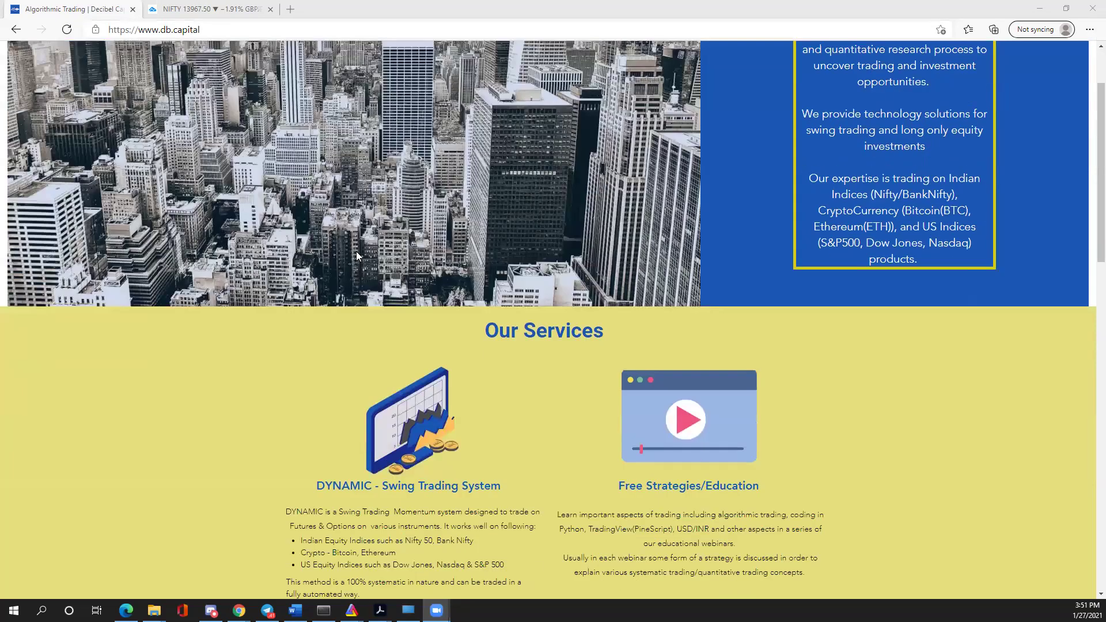
scroll(308, 311, up, 1)
scroll(314, 401, down, 1)
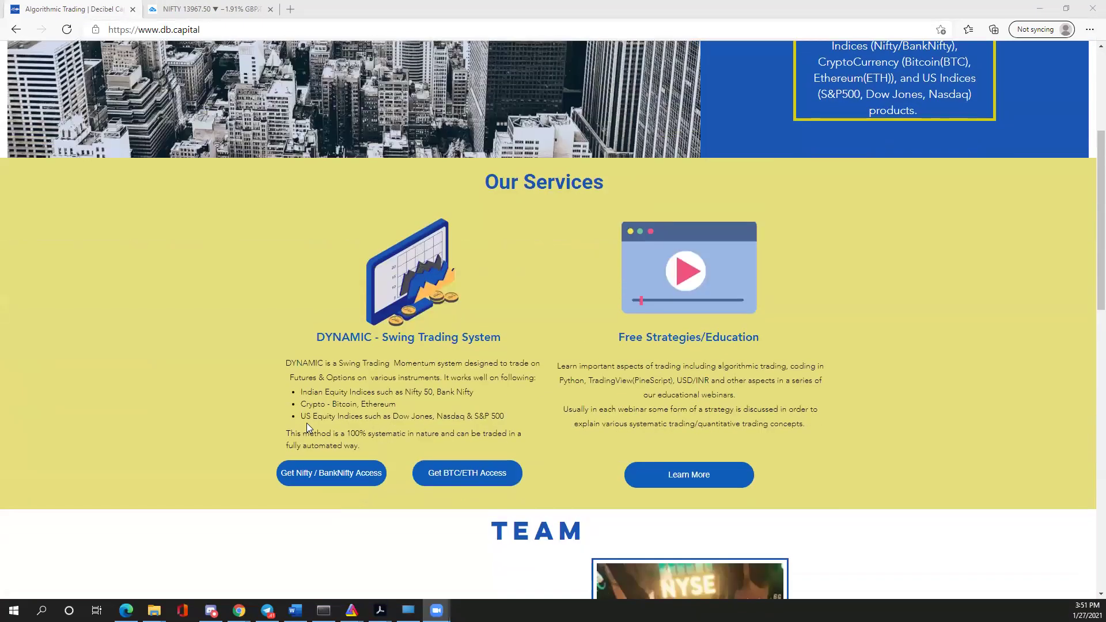
scroll(550, 187, up, 4)
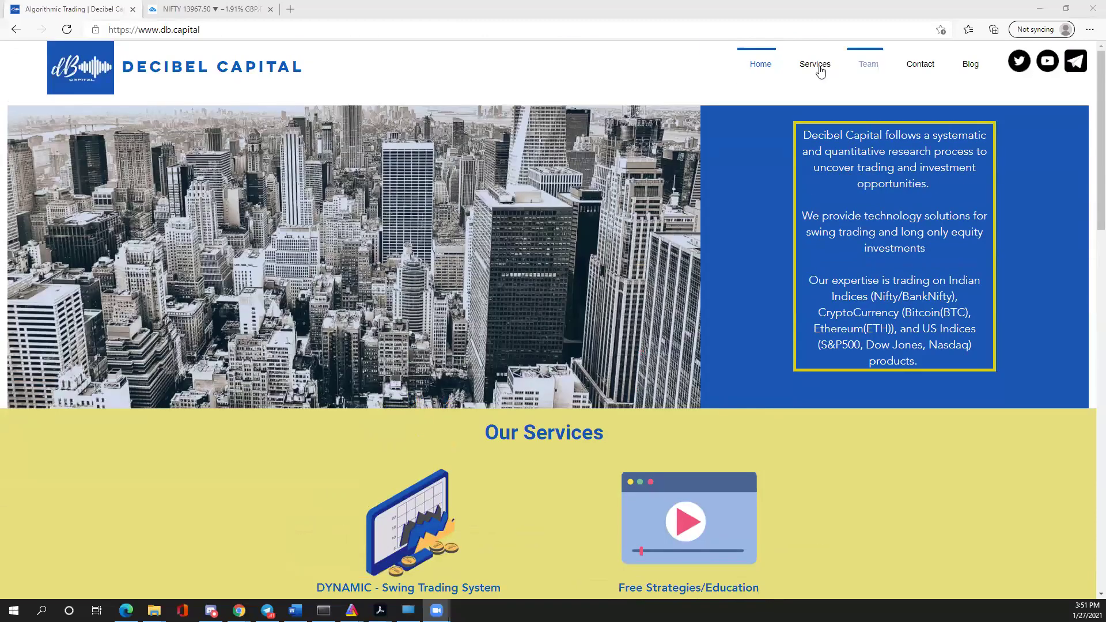
mouse_move(818, 68)
click(809, 95)
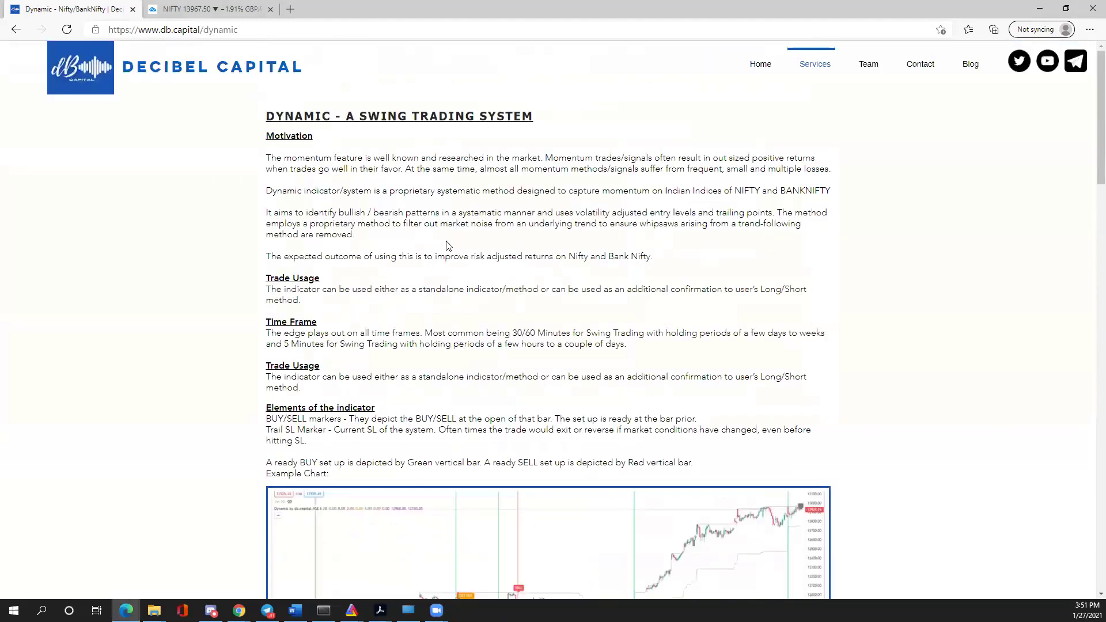
Step: Scroll down the DYNAMIC page to the Get TradingView Access pricing plans
scroll(385, 218, down, 3)
scroll(404, 231, up, 3)
scroll(430, 241, down, 15)
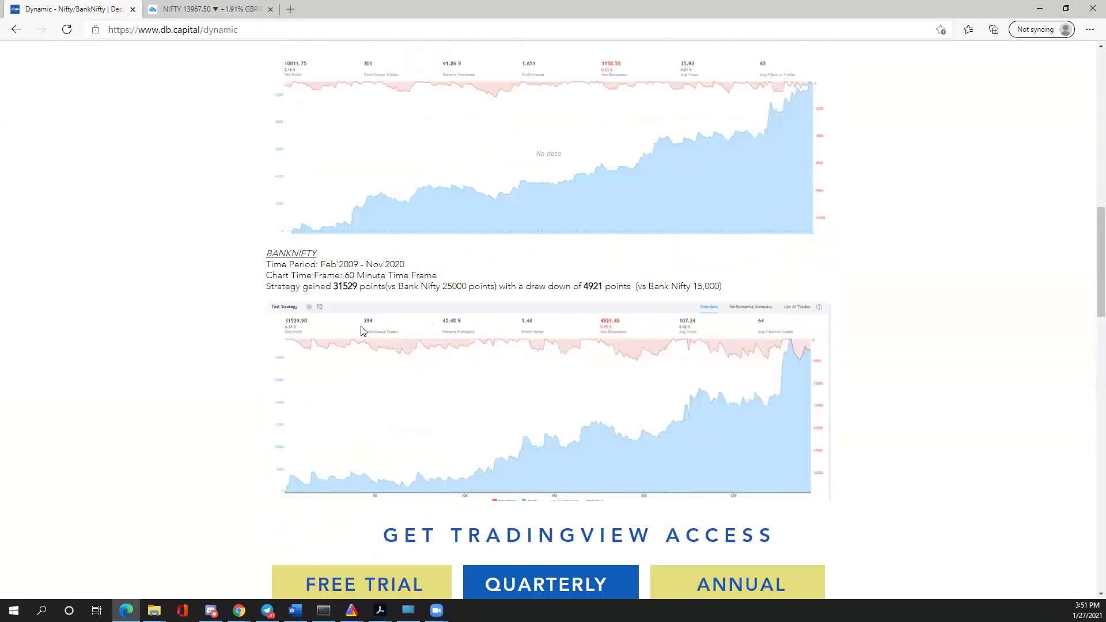
scroll(391, 344, down, 10)
scroll(457, 375, up, 8)
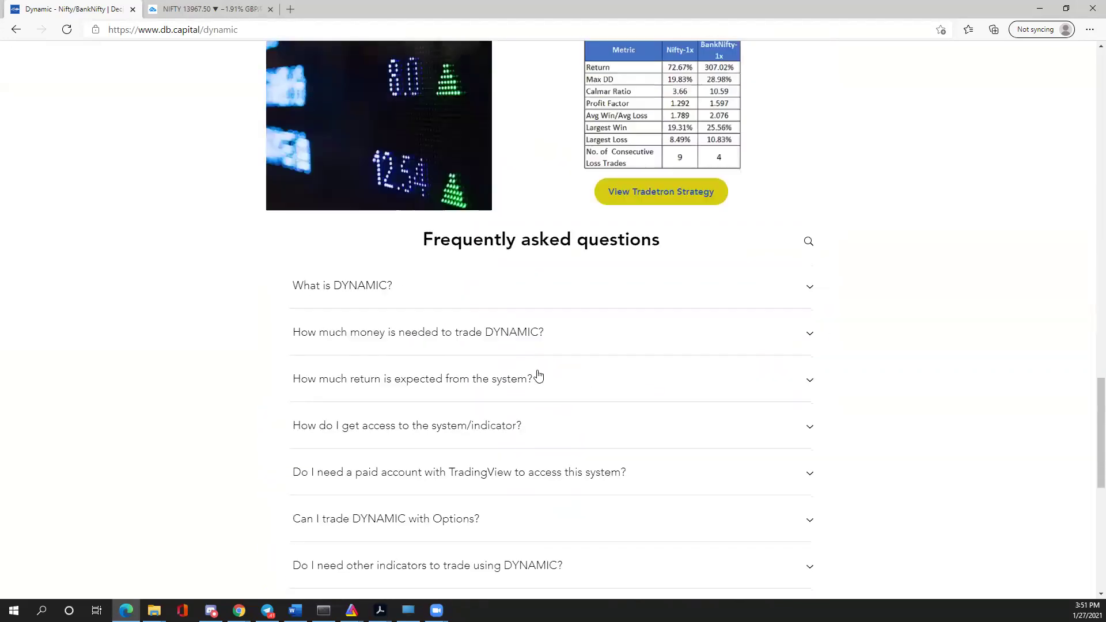
scroll(602, 391, down, 4)
scroll(607, 411, up, 6)
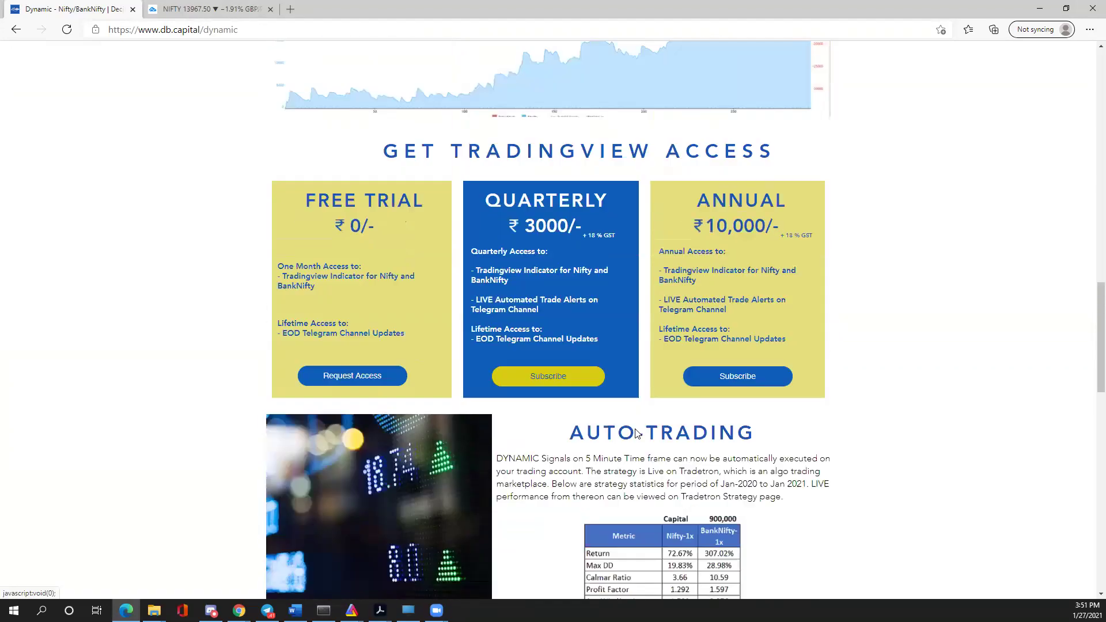
scroll(680, 438, down, 3)
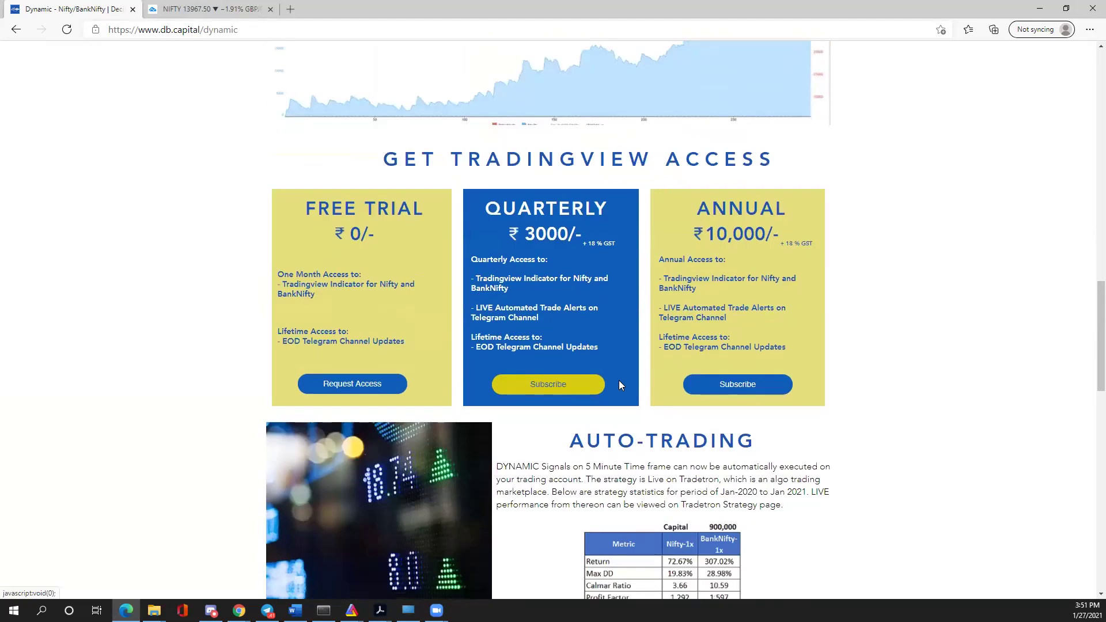
Step: Open the Free Trial TradingView access request form, then return to the NIFTY chart tab
click(360, 386)
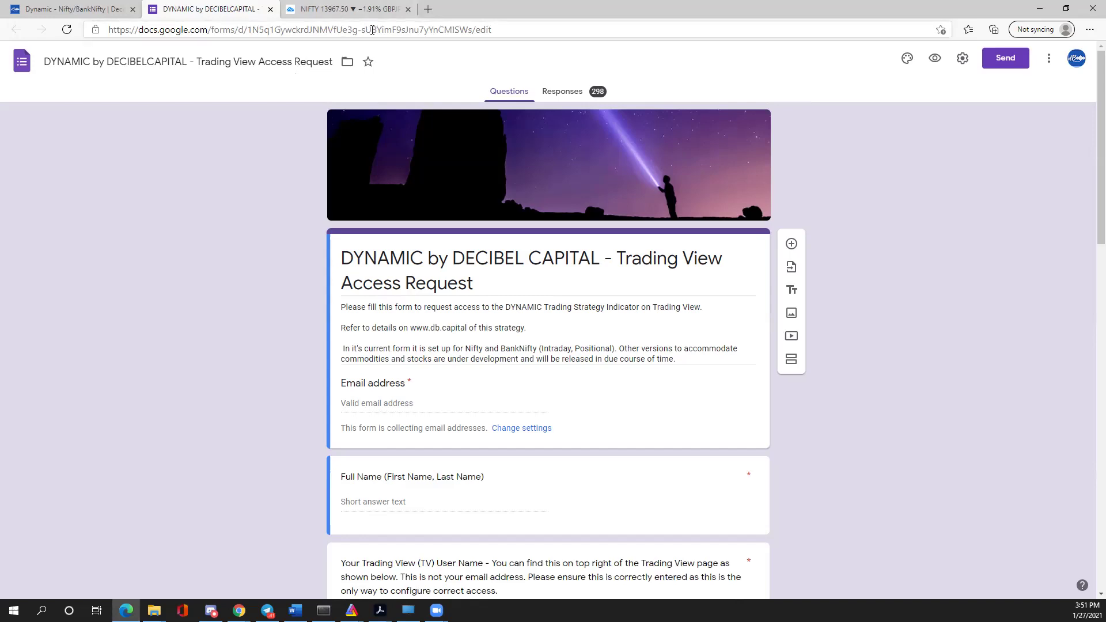
click(345, 15)
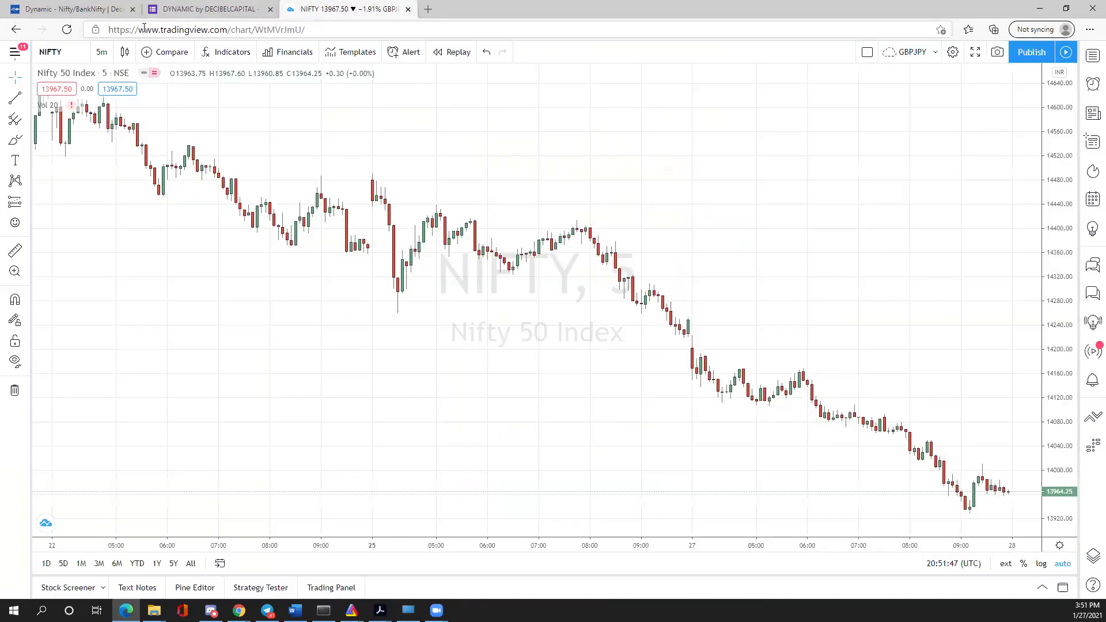
Step: Go to tradingview.com, confirm leaving the chart, then reopen the saved GBPJPY chart layout
click(314, 28)
text(tradingview.com)
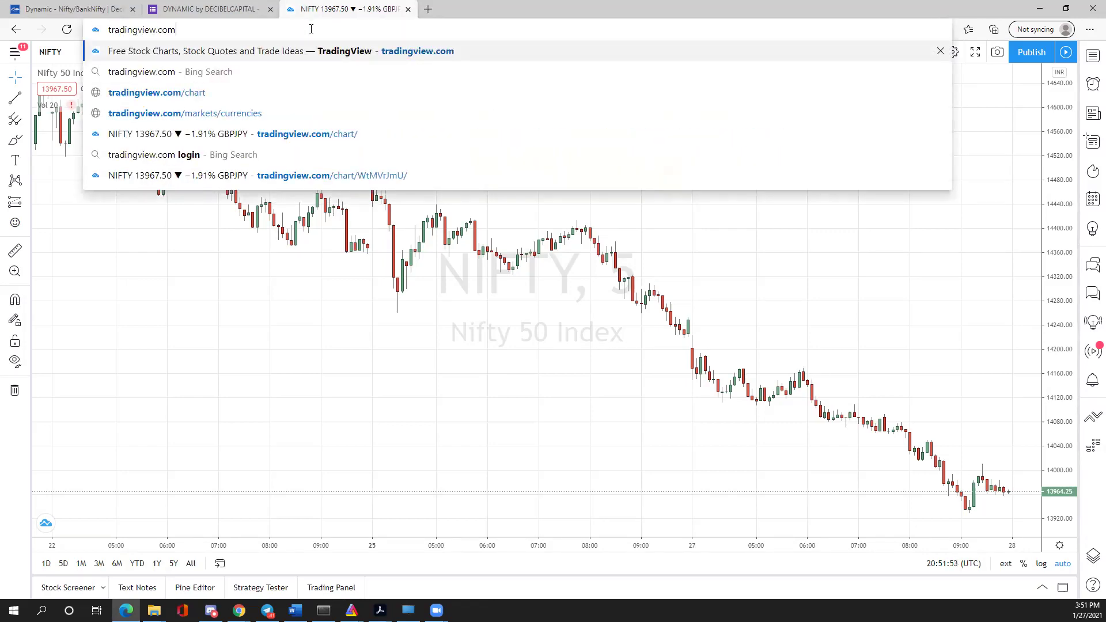
key(Return)
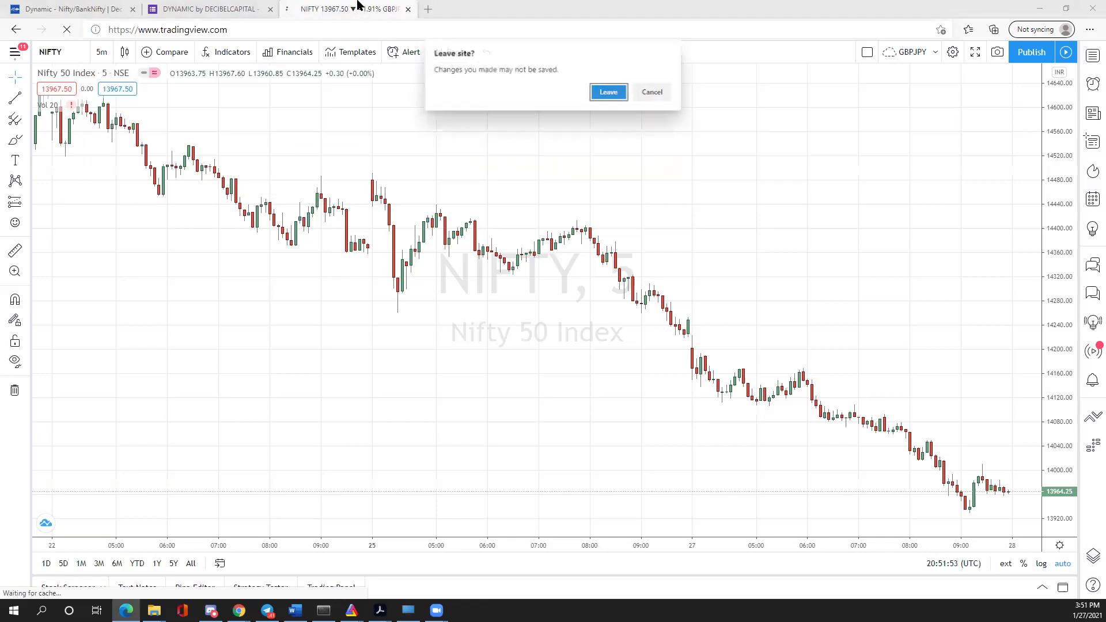
click(608, 94)
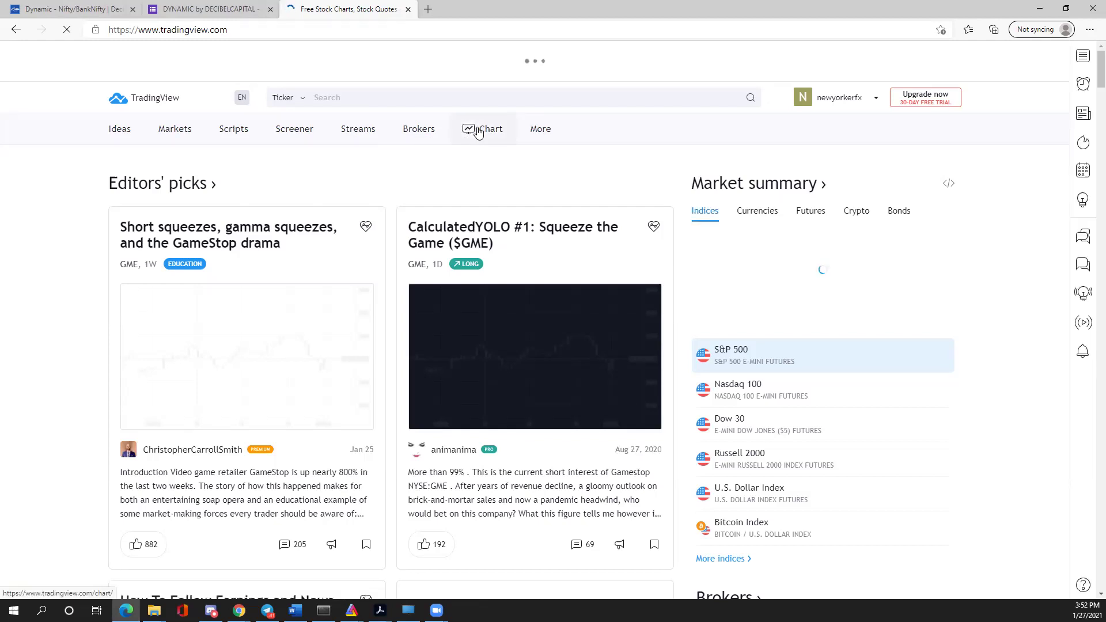
mouse_move(479, 132)
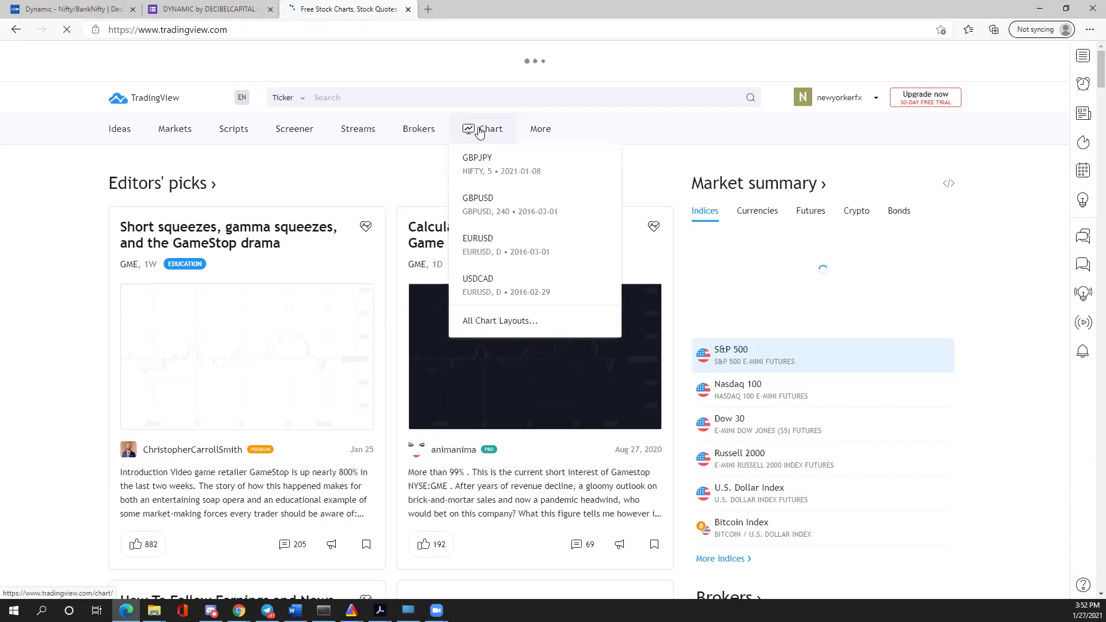
click(480, 131)
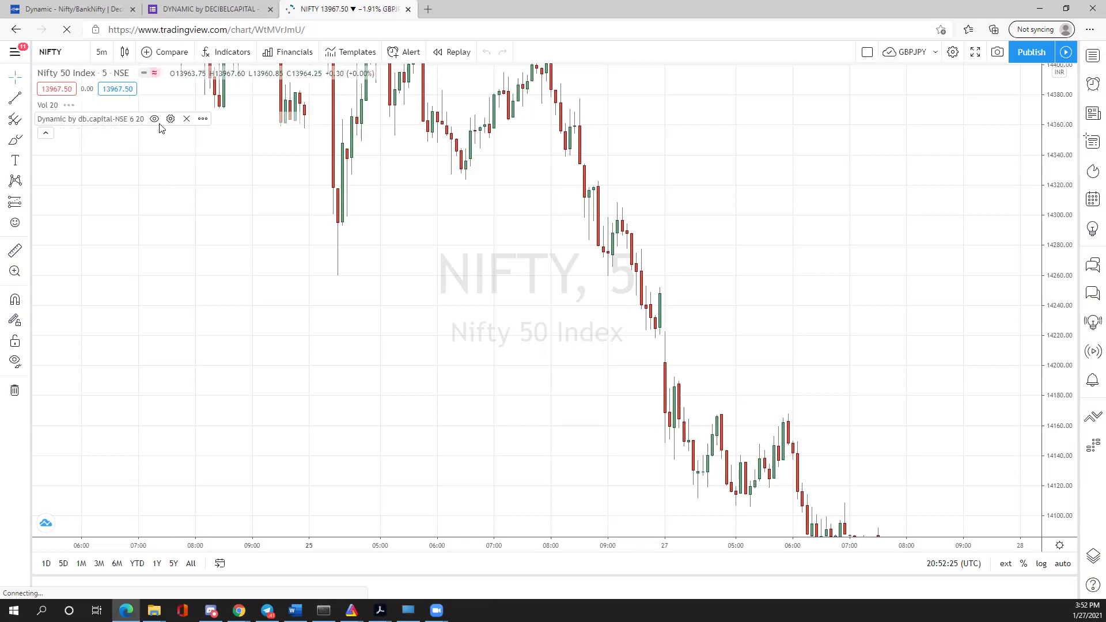
Step: Remove the Dynamic indicator, set the price scale to auto, check notifications, and dismiss the promo
click(187, 120)
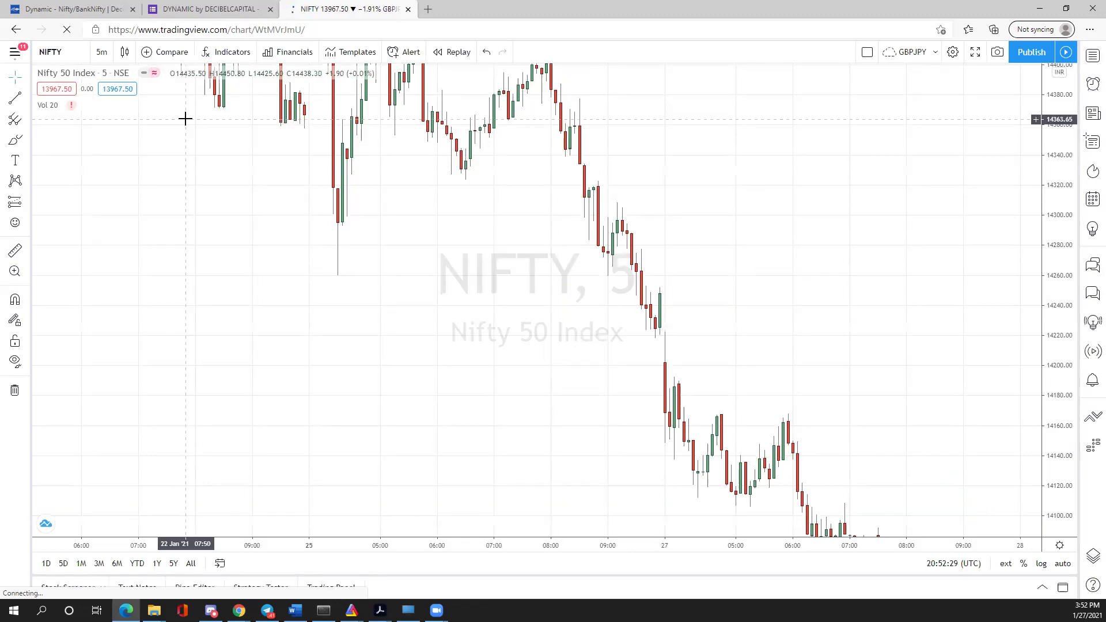
click(1066, 567)
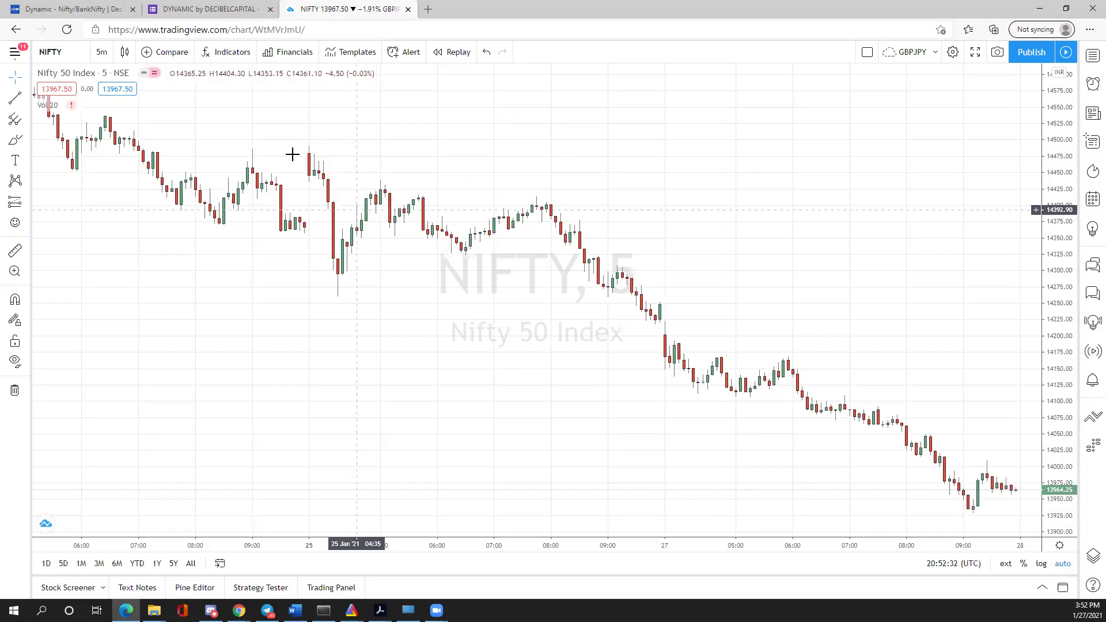
click(1092, 381)
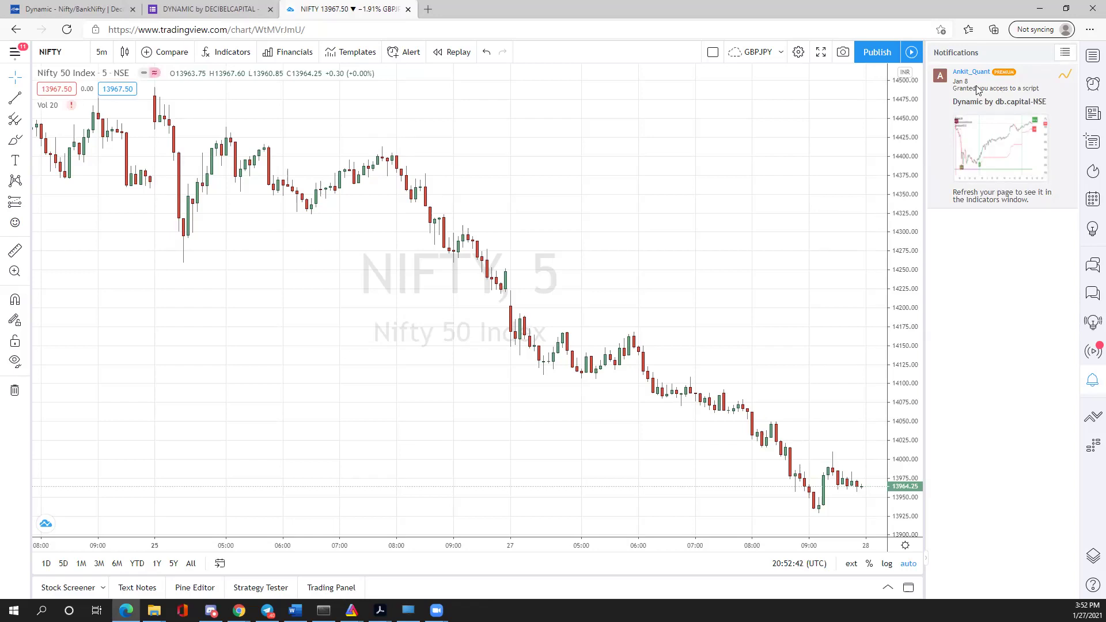
click(1089, 388)
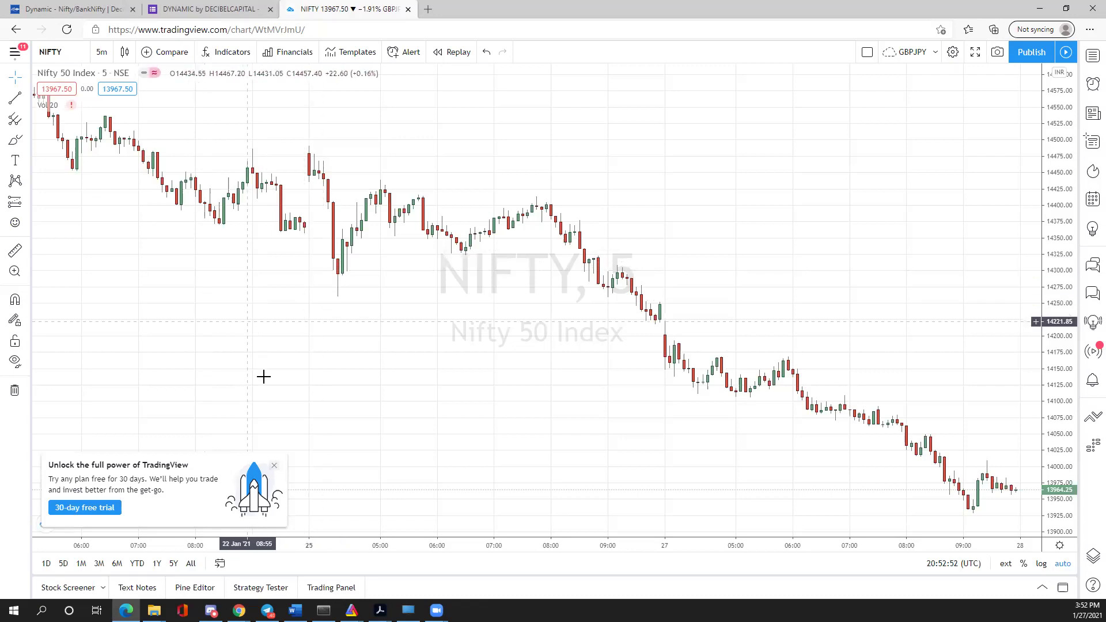
click(274, 467)
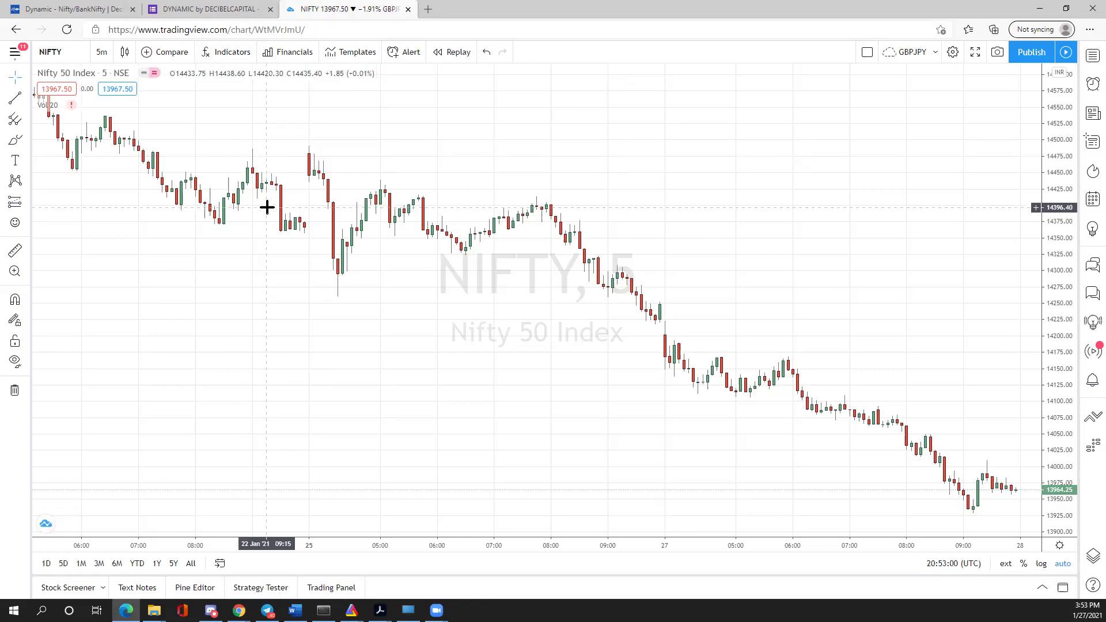
Step: Add the invite-only Dynamic by db.capital-NSE indicator to favourites and apply it to the chart
click(229, 54)
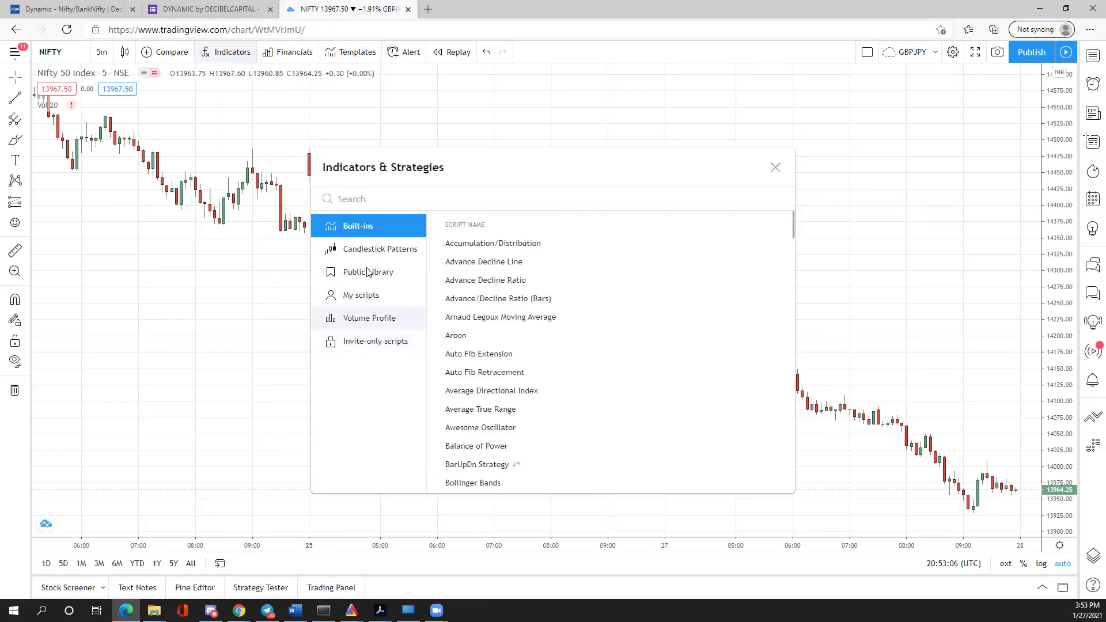
click(394, 344)
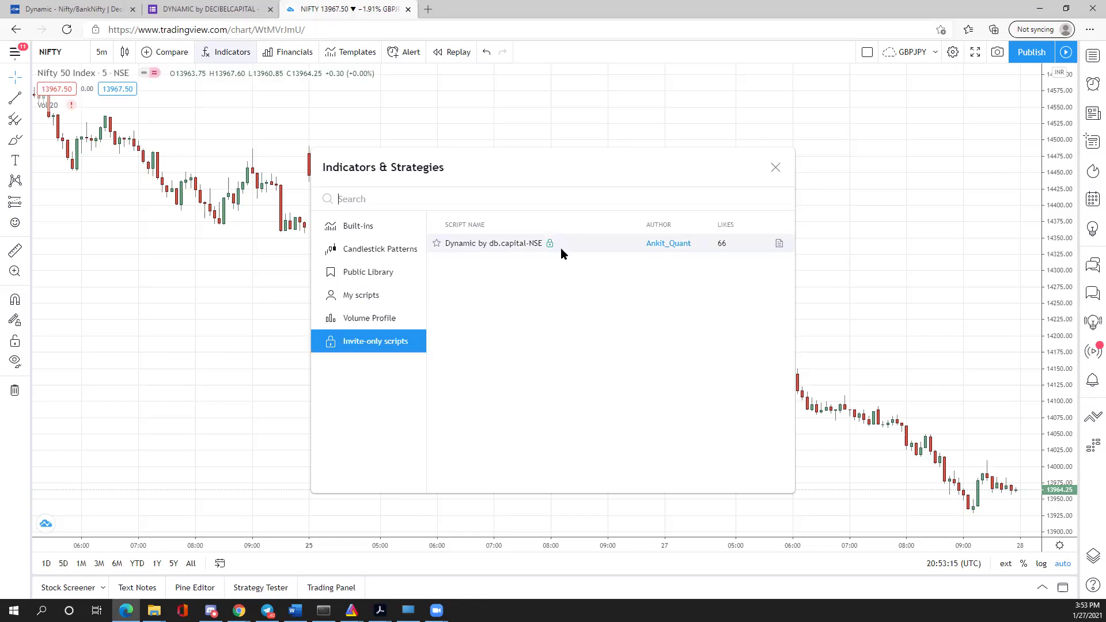
click(437, 244)
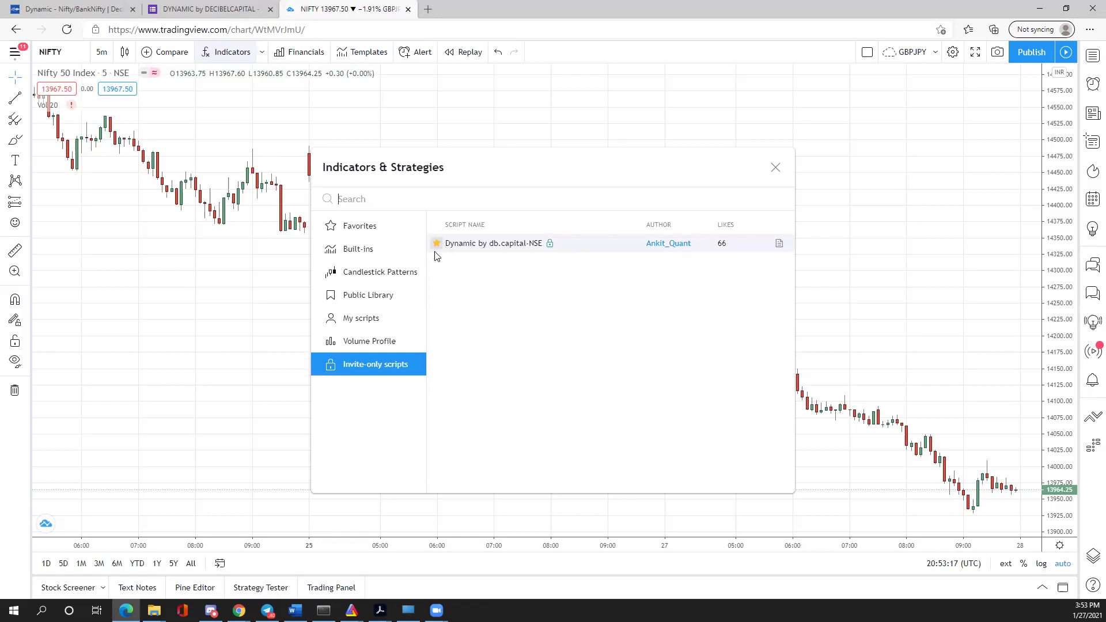
double_click(488, 245)
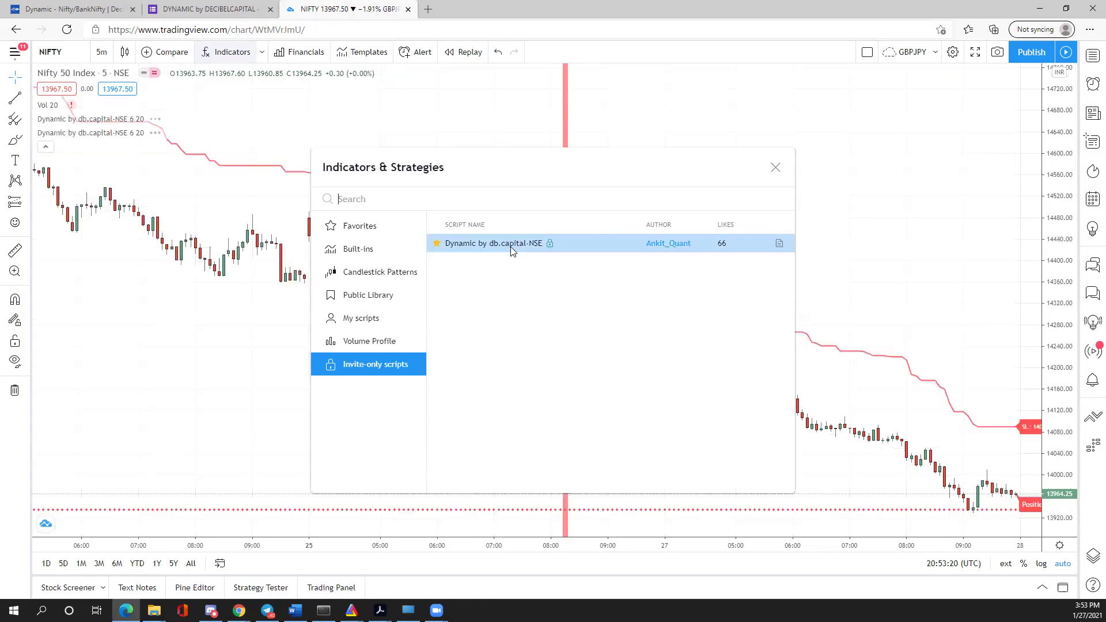
click(775, 168)
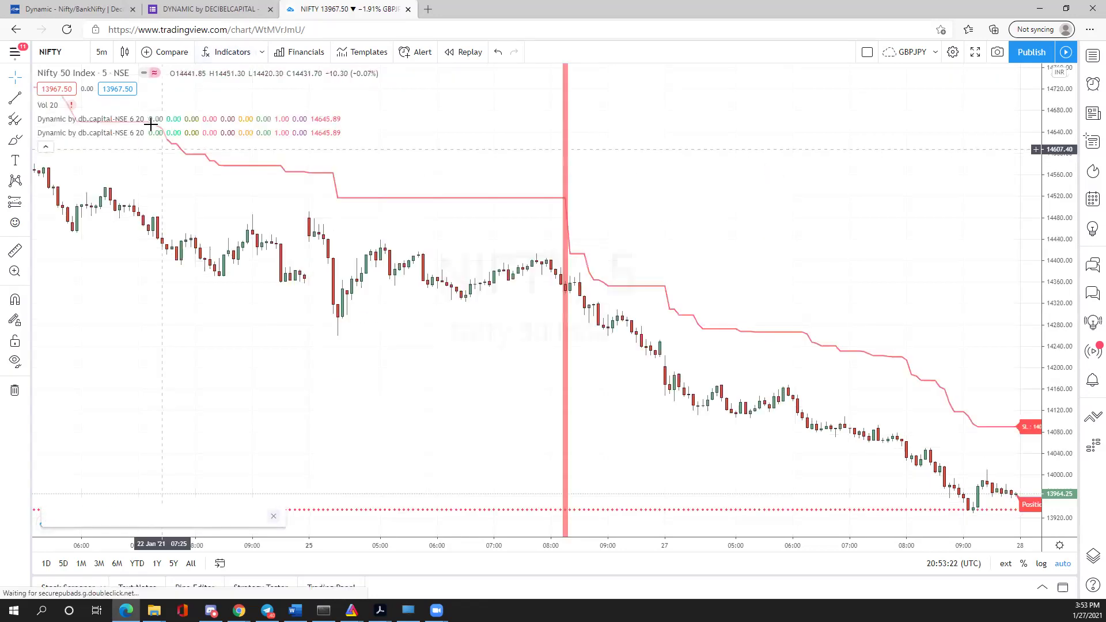
Step: Remove the duplicate Dynamic indicator, dismiss the TradeStation ad and no-ads offer, and zoom and pan the chart
click(187, 119)
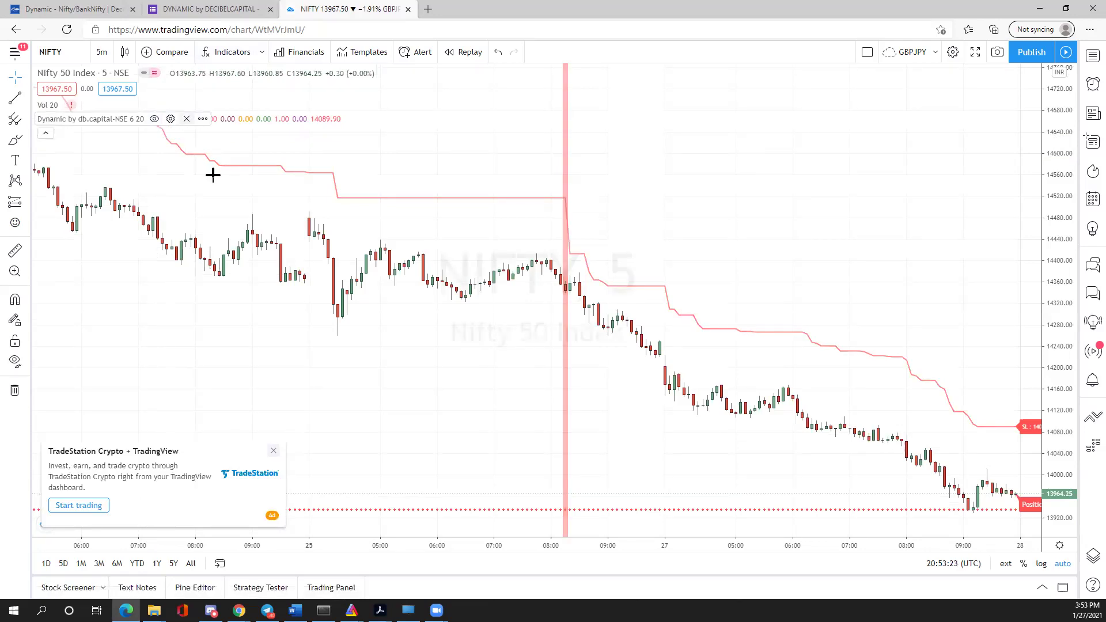
click(273, 455)
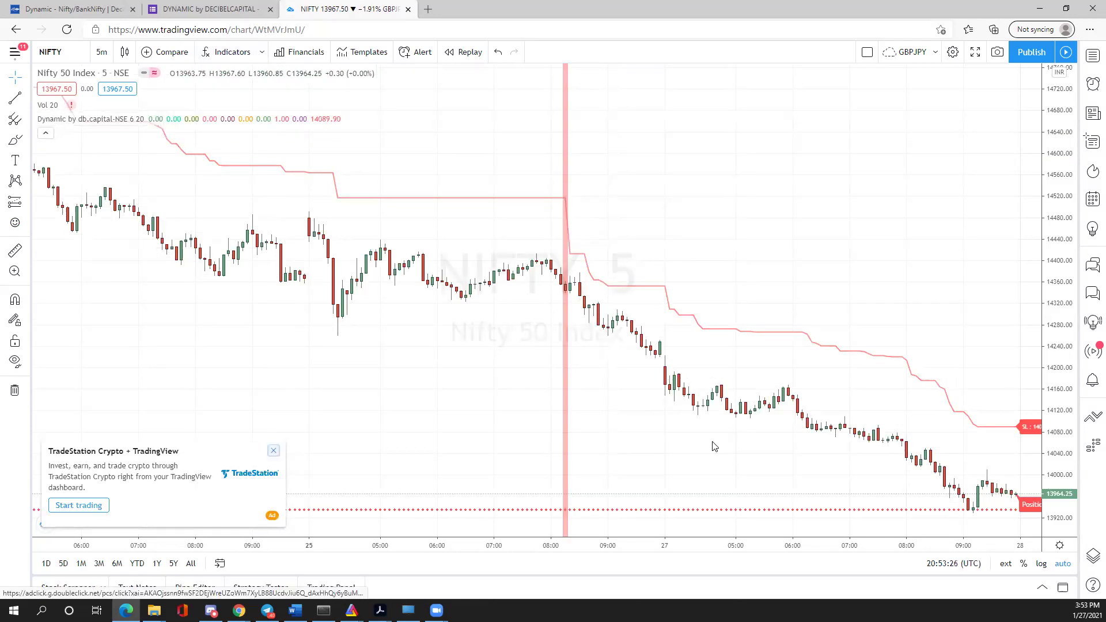
click(740, 208)
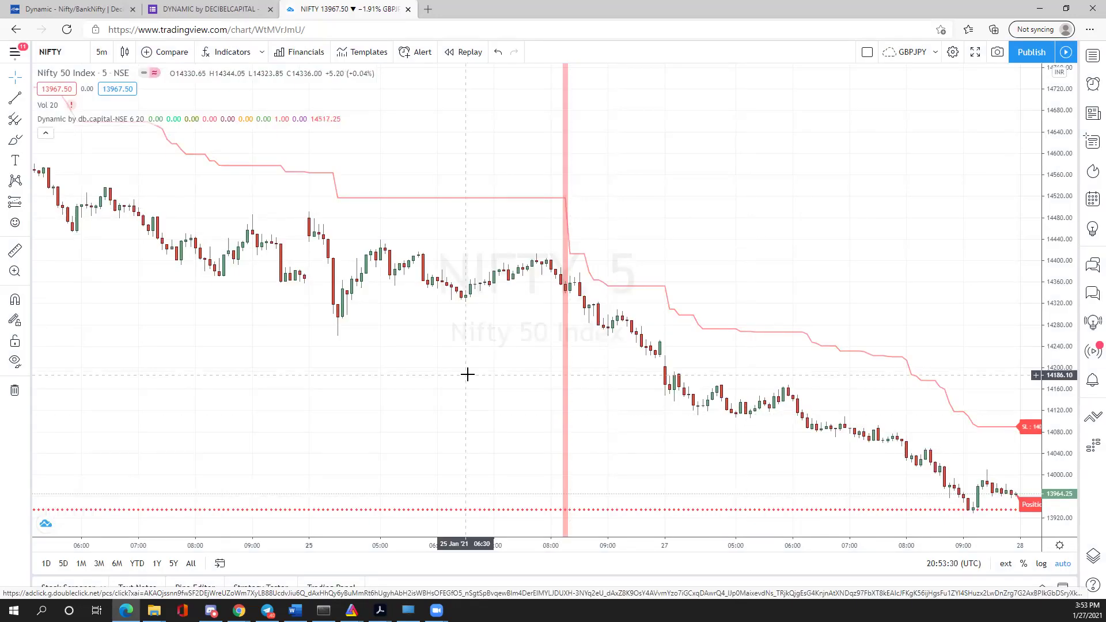
scroll(468, 374, down, 3)
scroll(504, 415, down, 1)
drag(538, 424, 575, 432)
scroll(537, 424, down, 1)
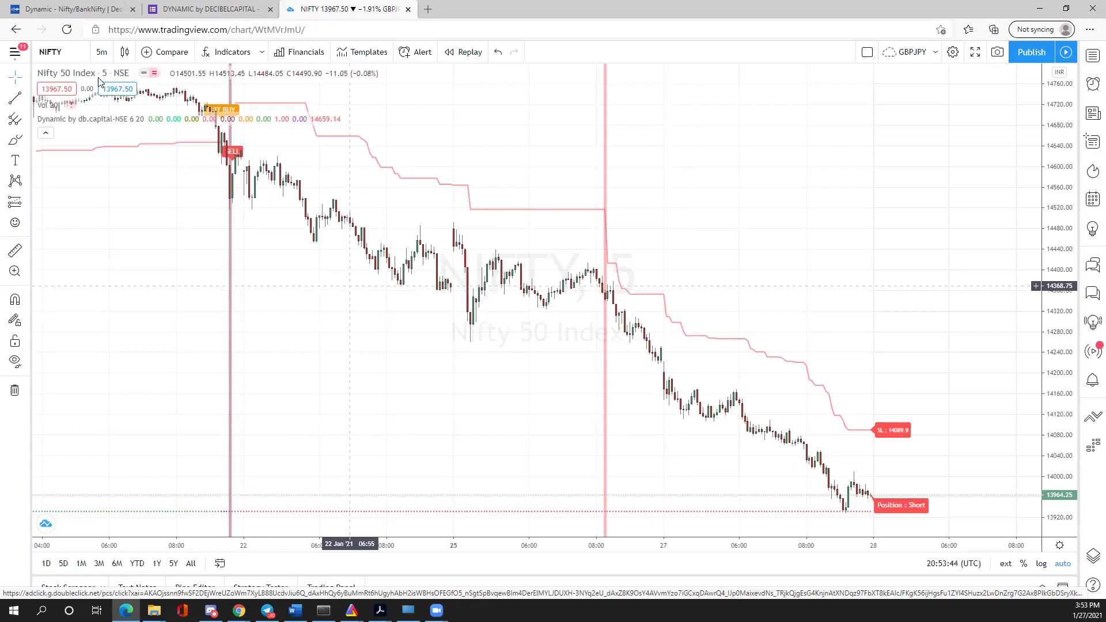
Step: Switch the chart to NIFTY1! continuous futures, then back to the NIFTY 50 index
click(67, 59)
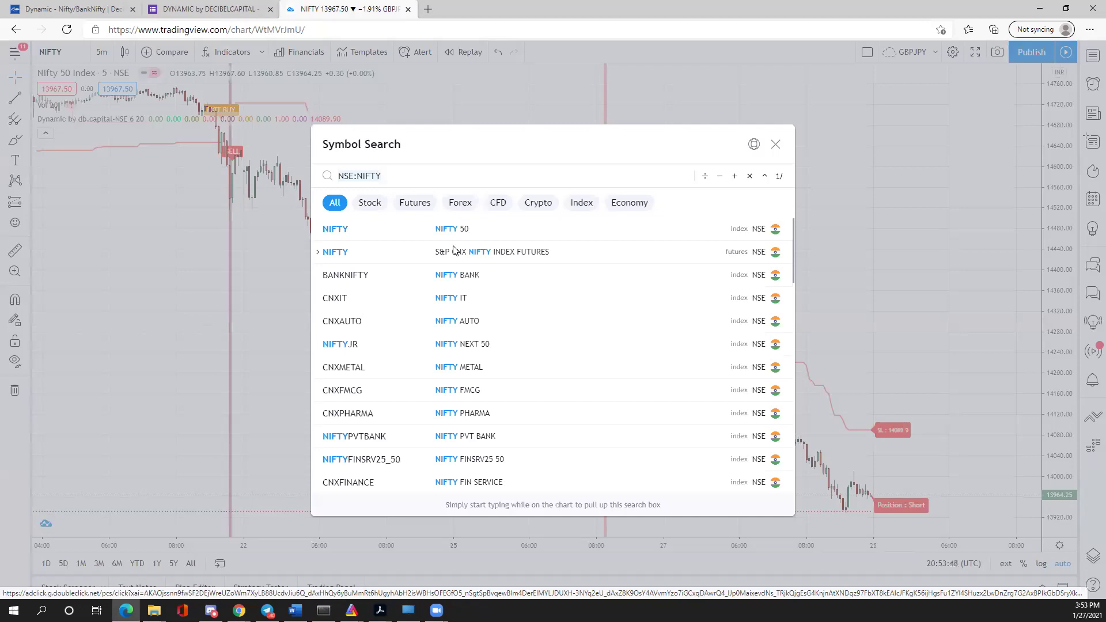
click(404, 255)
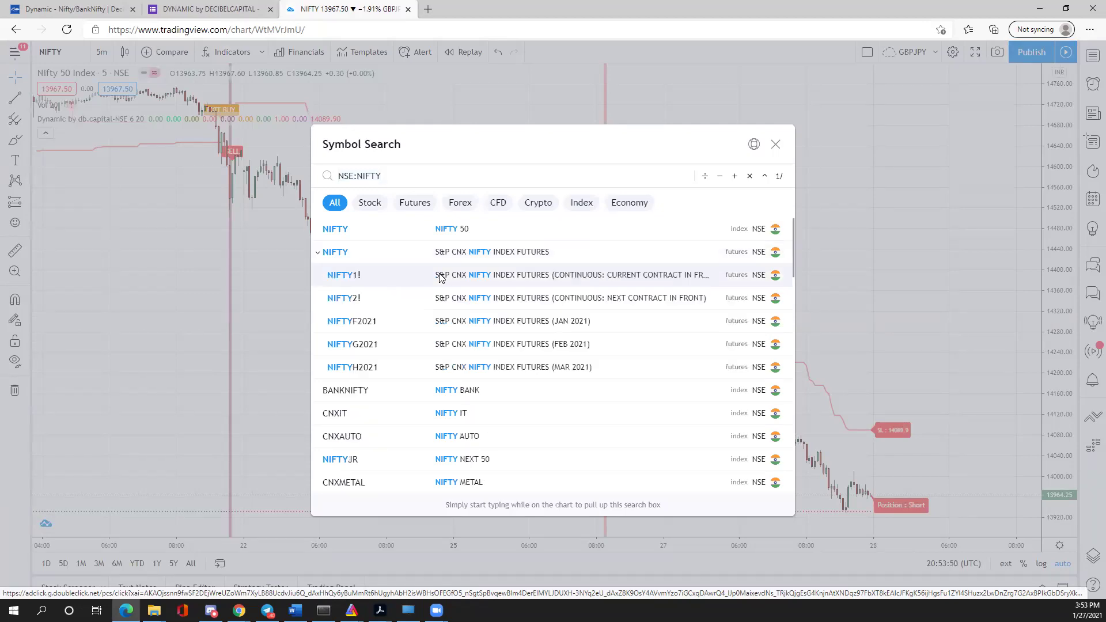
click(441, 278)
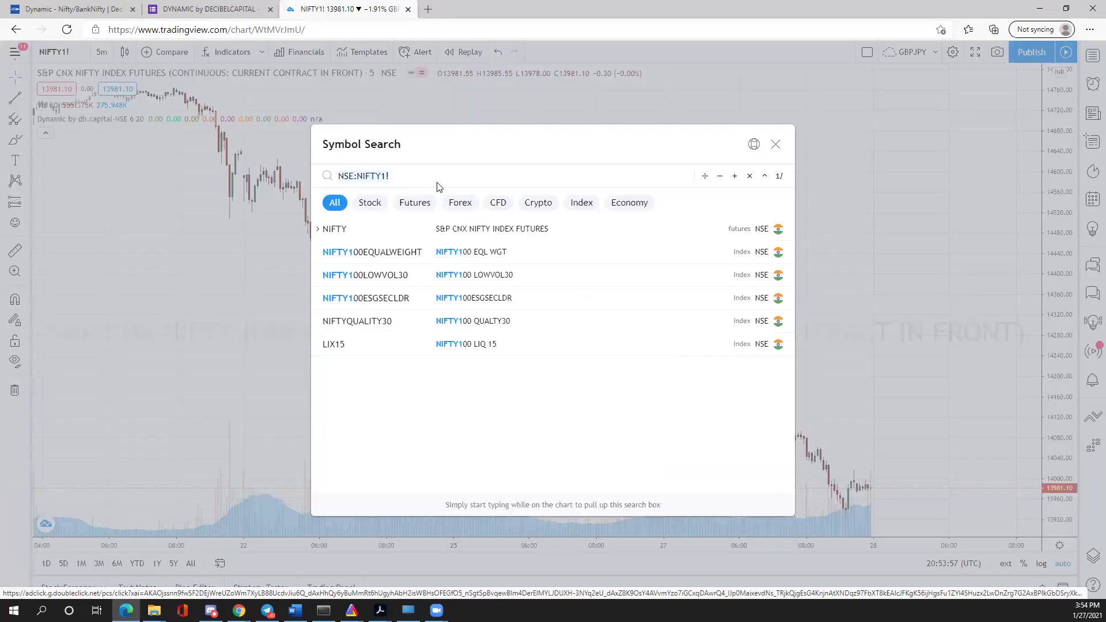
text(NIFTY)
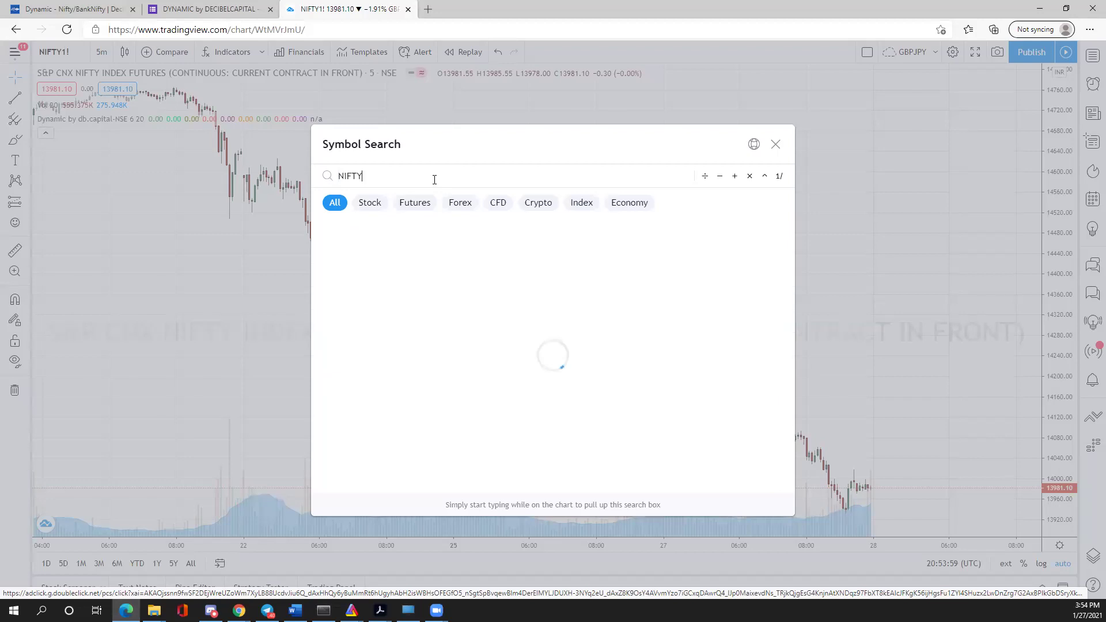
click(466, 229)
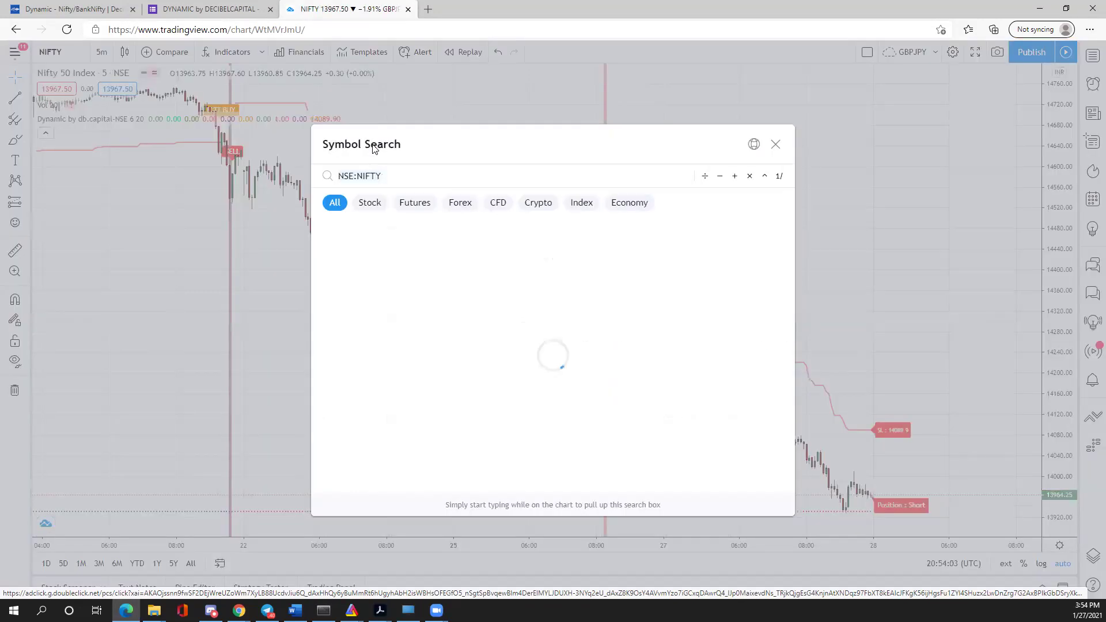
Step: Switch the chart to the BANKNIFTY index, then to BANKNIFTY1! continuous futures
click(66, 60)
text(BANK NIFT)
click(428, 231)
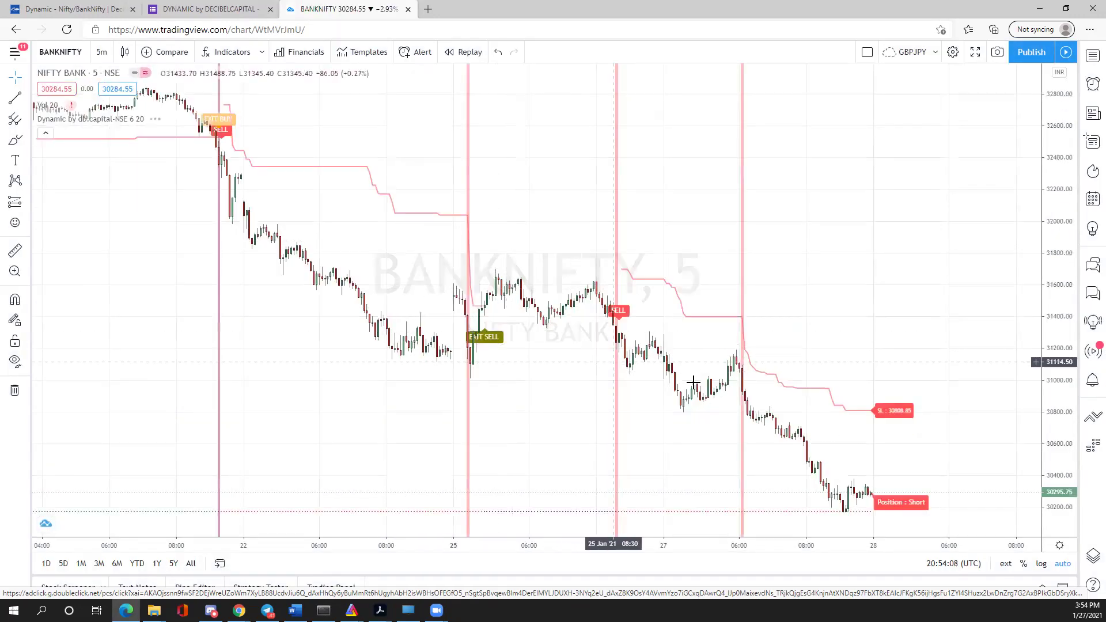
click(85, 53)
click(427, 254)
click(422, 281)
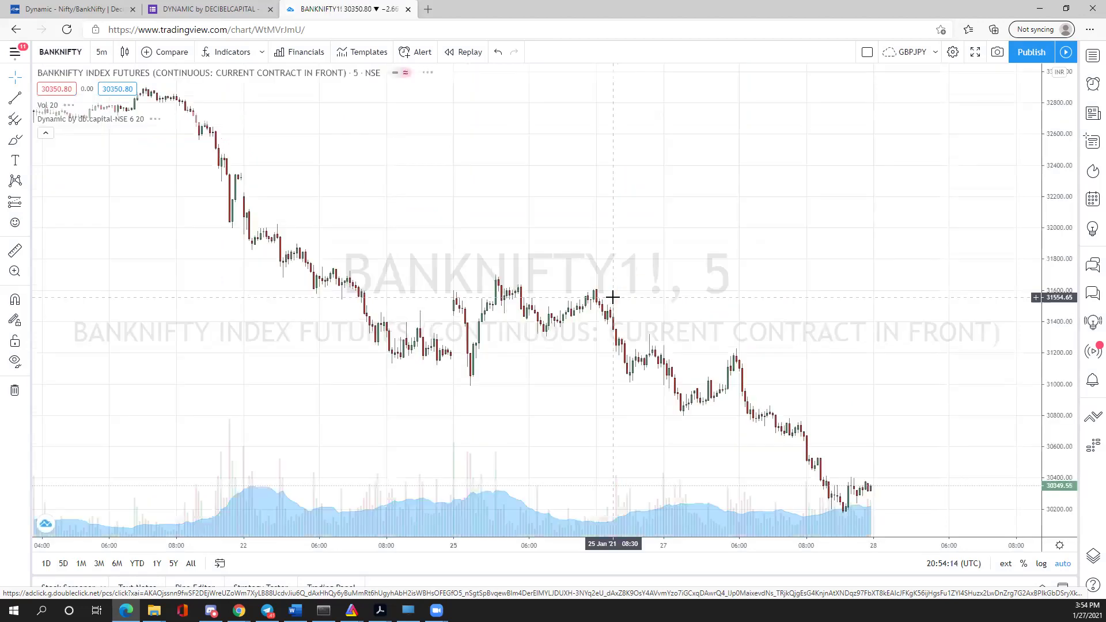
Step: Switch the chart back to the plain NIFTY BANK (BANKNIFTY) index
click(77, 56)
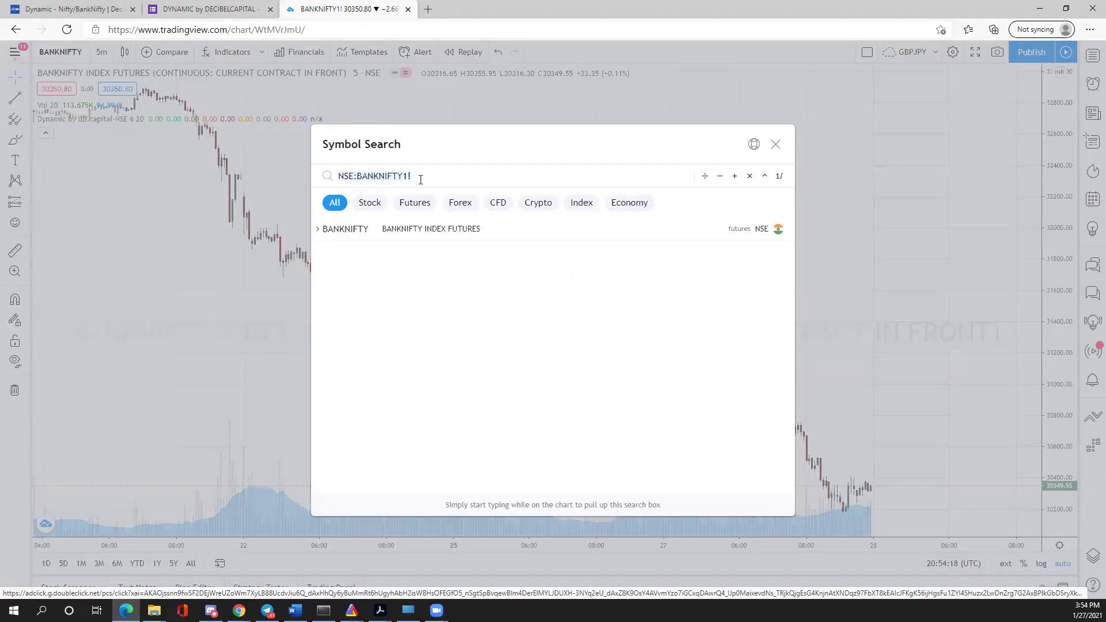
key(BackSpace)
key(BackSpace)
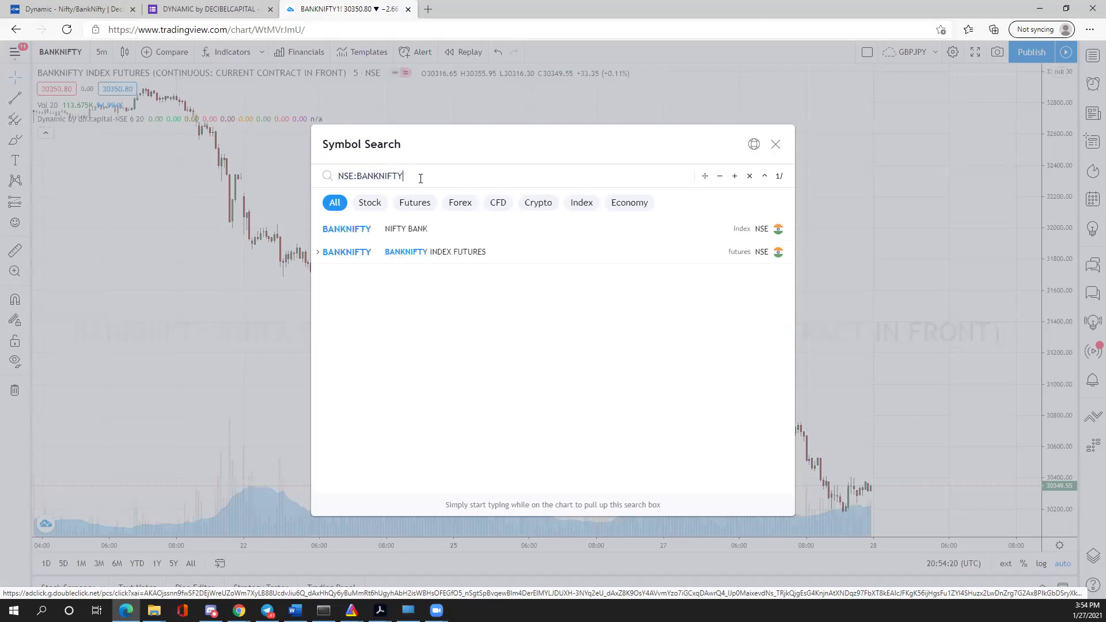
click(431, 230)
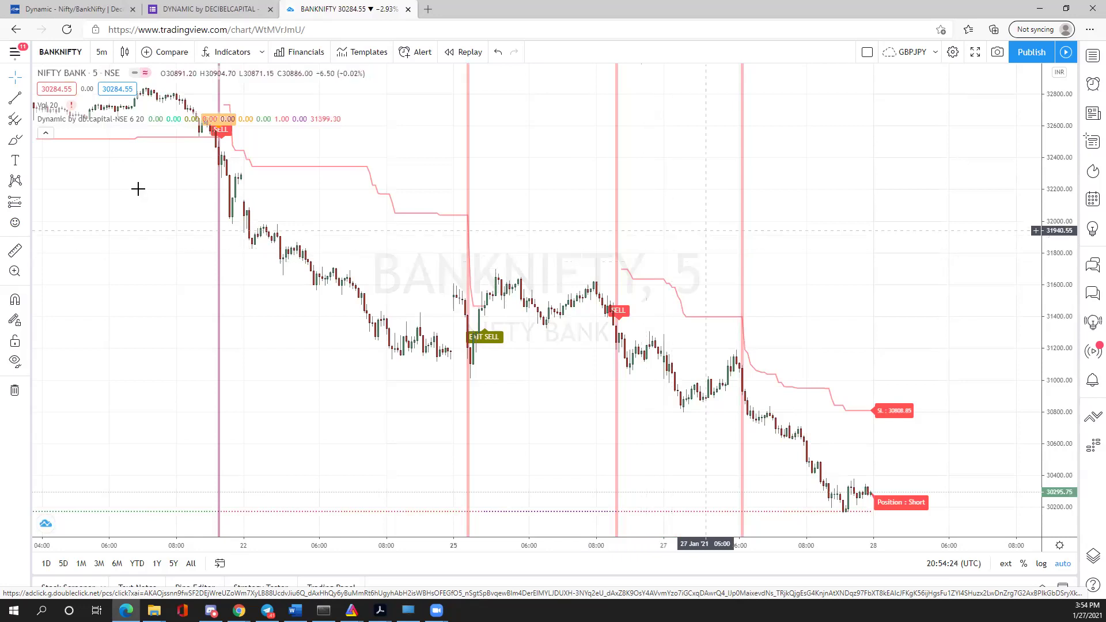
click(101, 53)
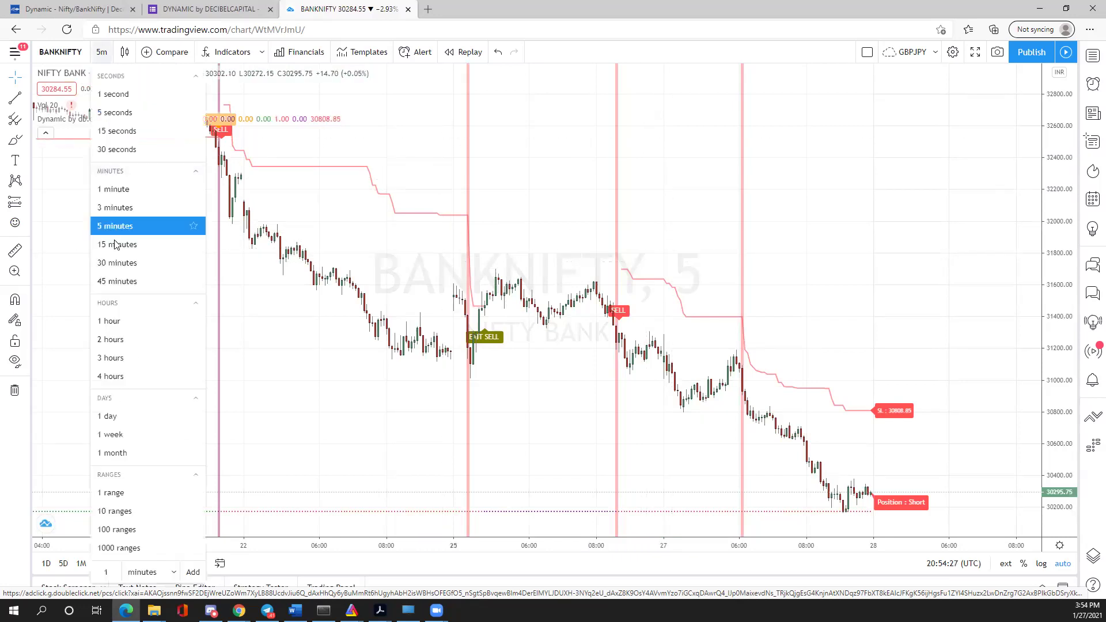
Step: Switch the BANKNIFTY chart to 1-day candles and open Chart settings
click(130, 418)
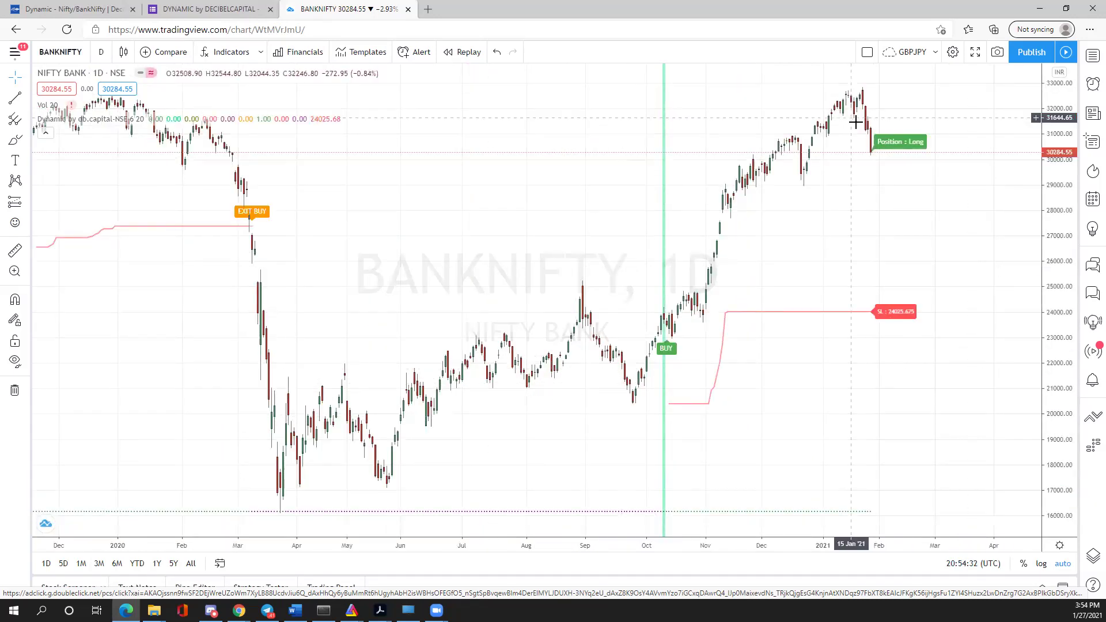
click(953, 52)
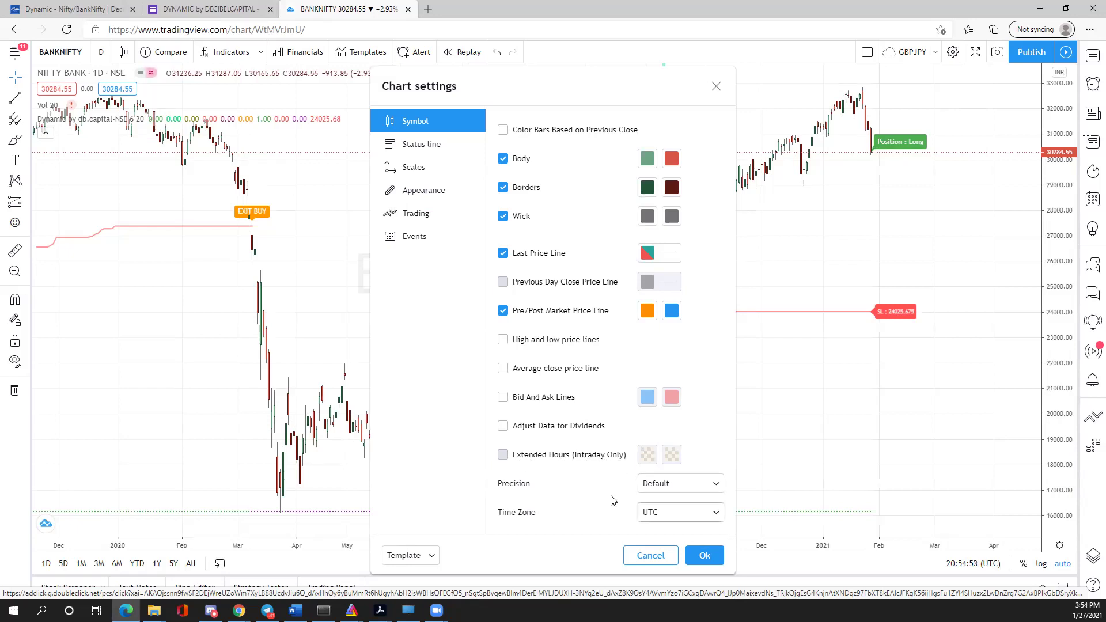
Step: Set the chart time zone to (UTC+5:30) Kolkata, keep precision at Default, and apply
click(683, 513)
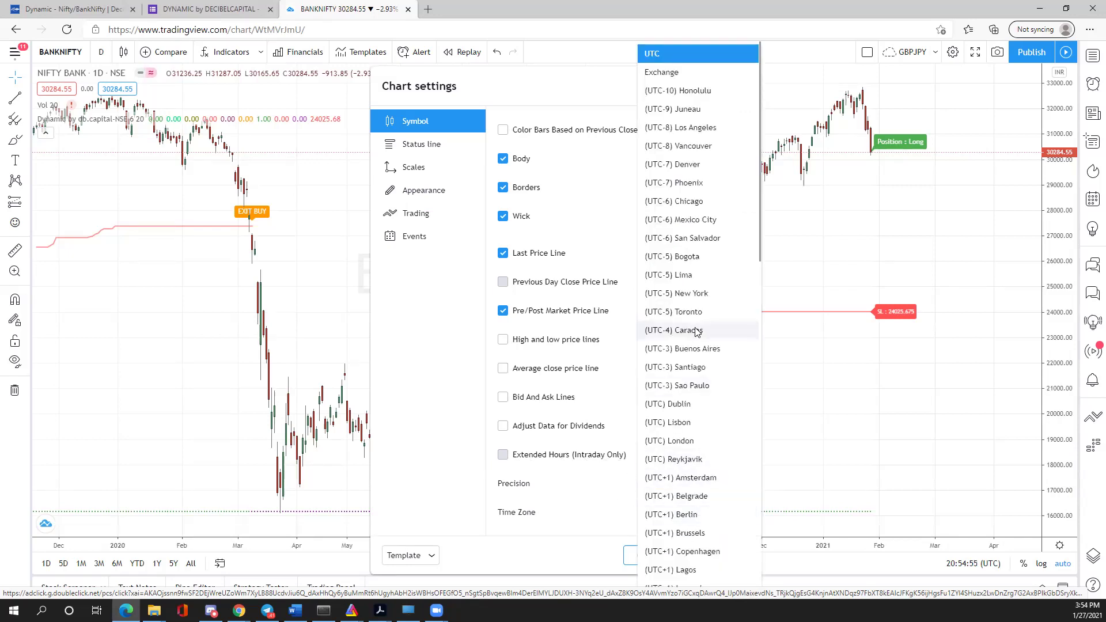
scroll(699, 382, down, 5)
scroll(701, 399, down, 7)
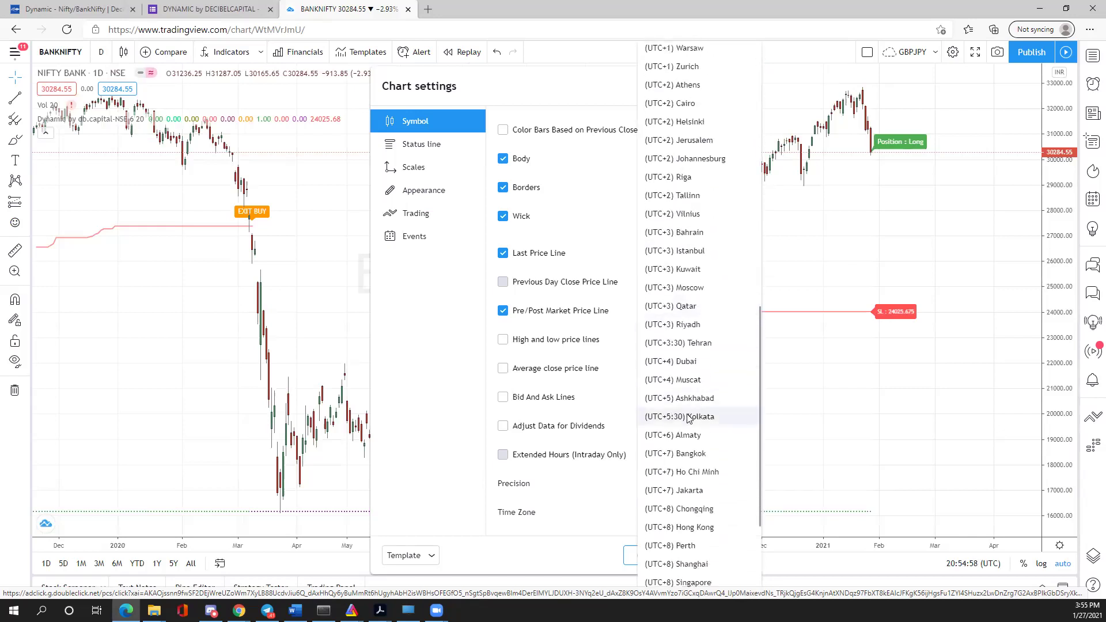
click(699, 416)
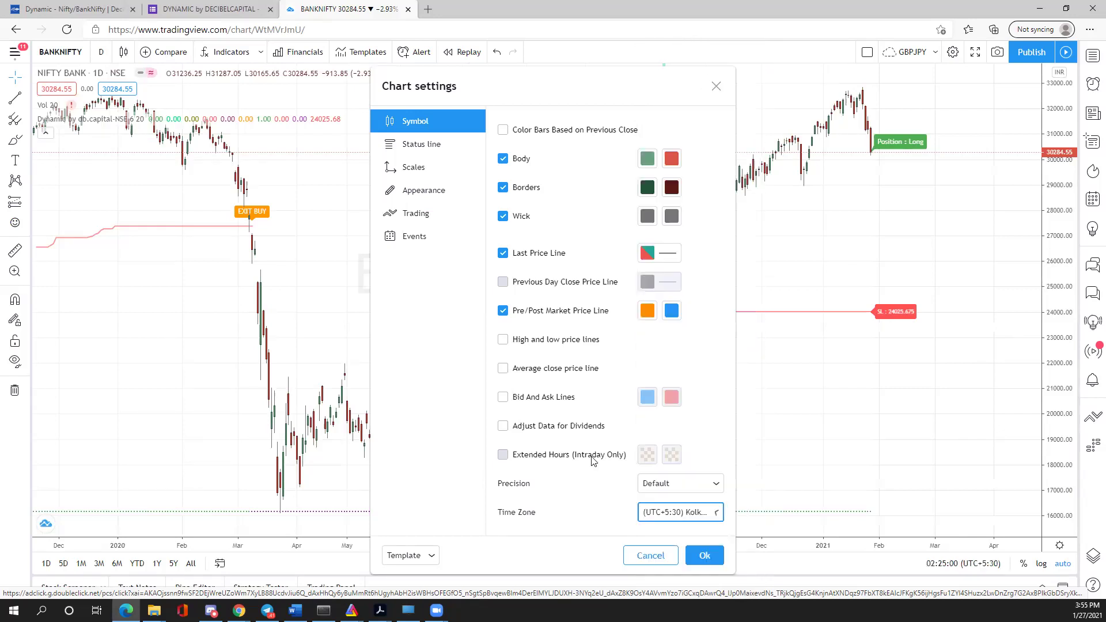
click(669, 484)
click(709, 273)
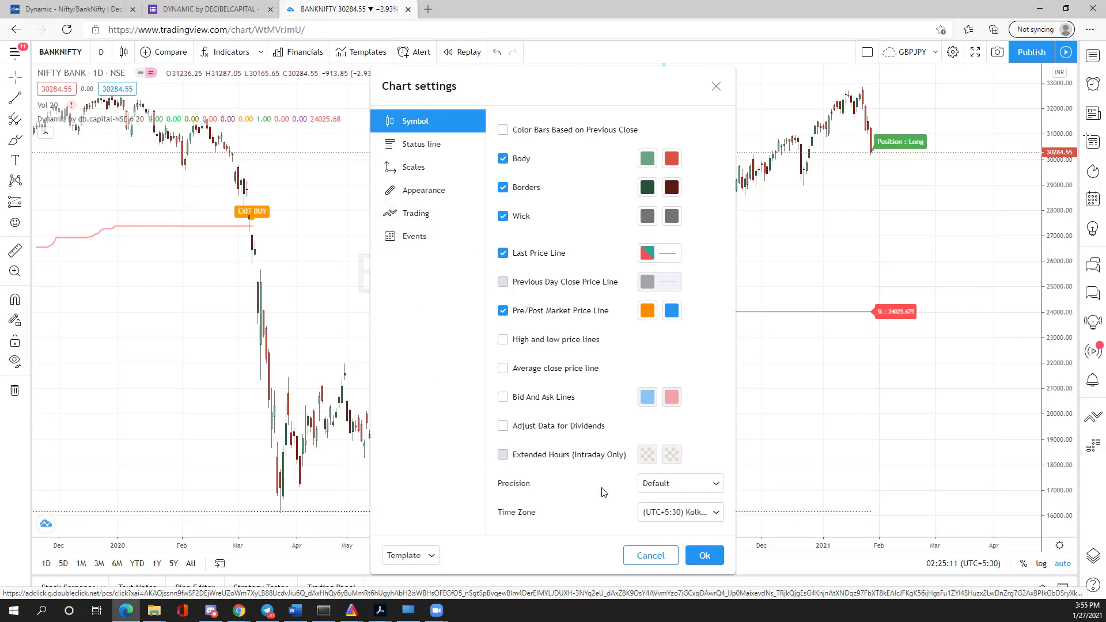
click(705, 556)
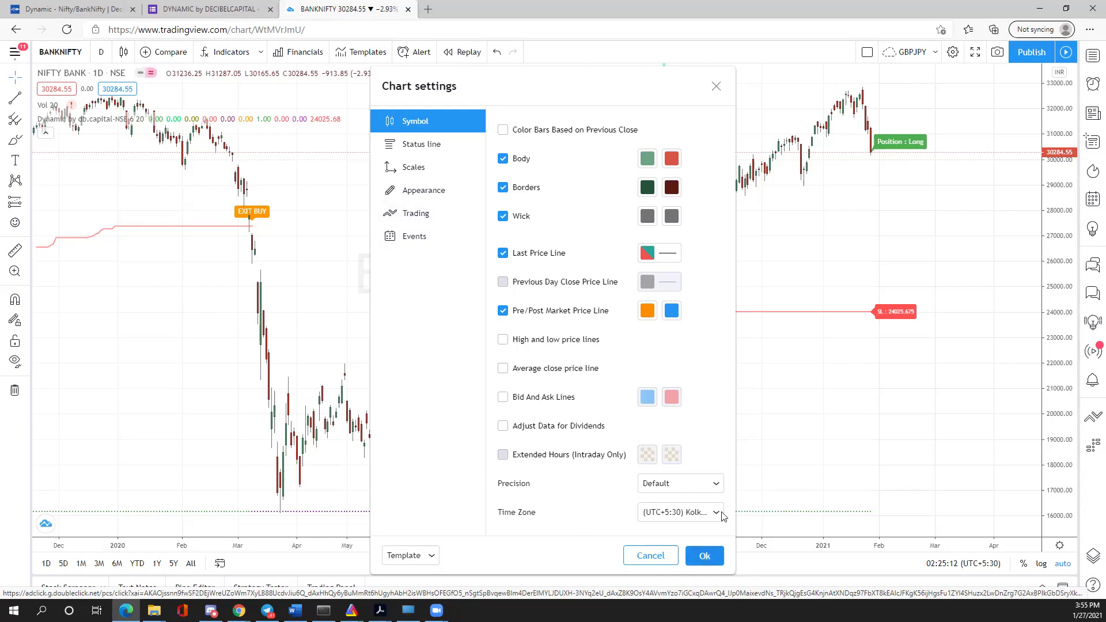